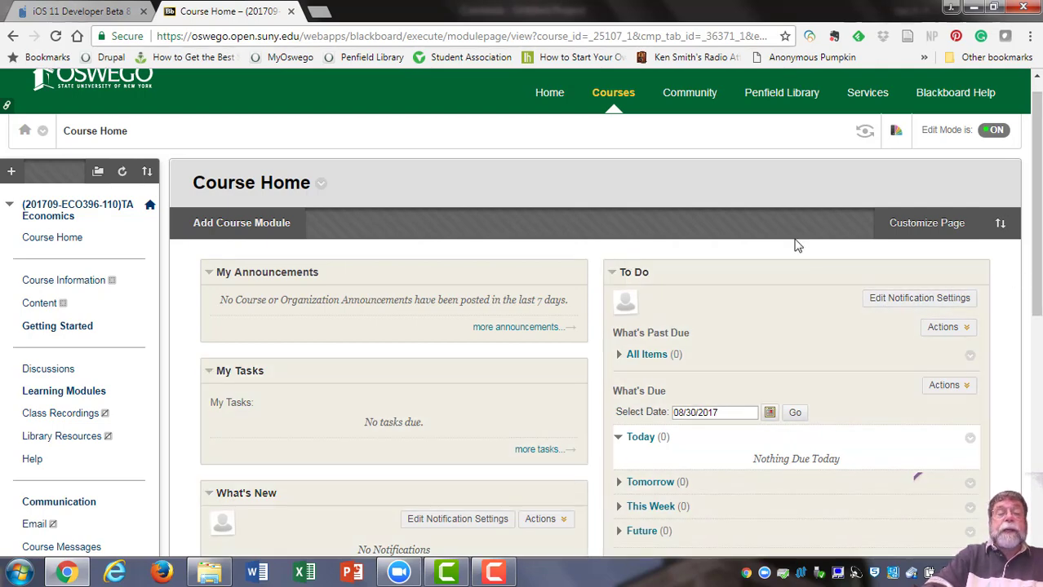
Add the i>clicker Remote ID Registration module from the Add Course Module list.
click(251, 222)
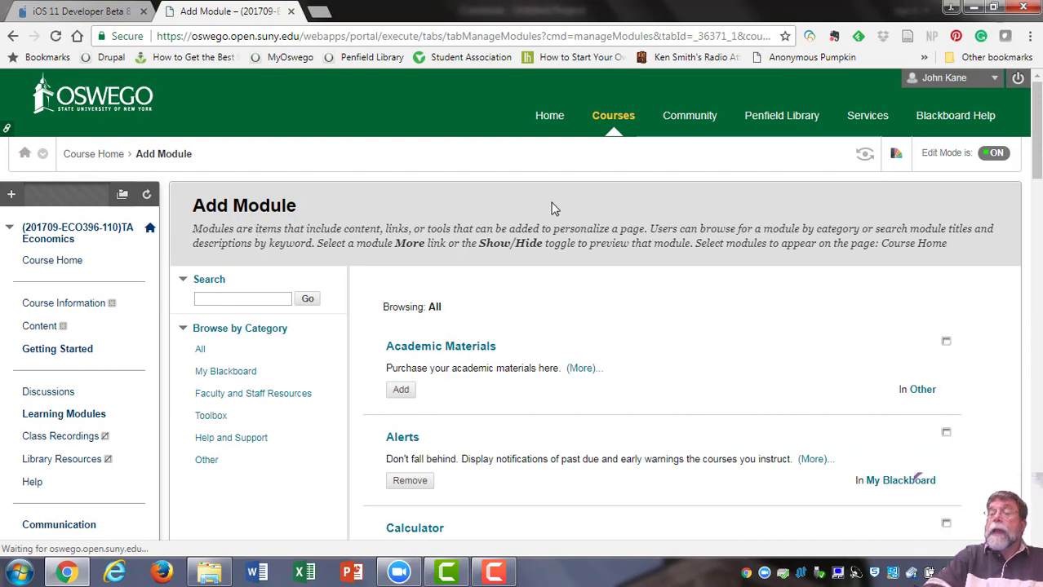
key(ctrl+a)
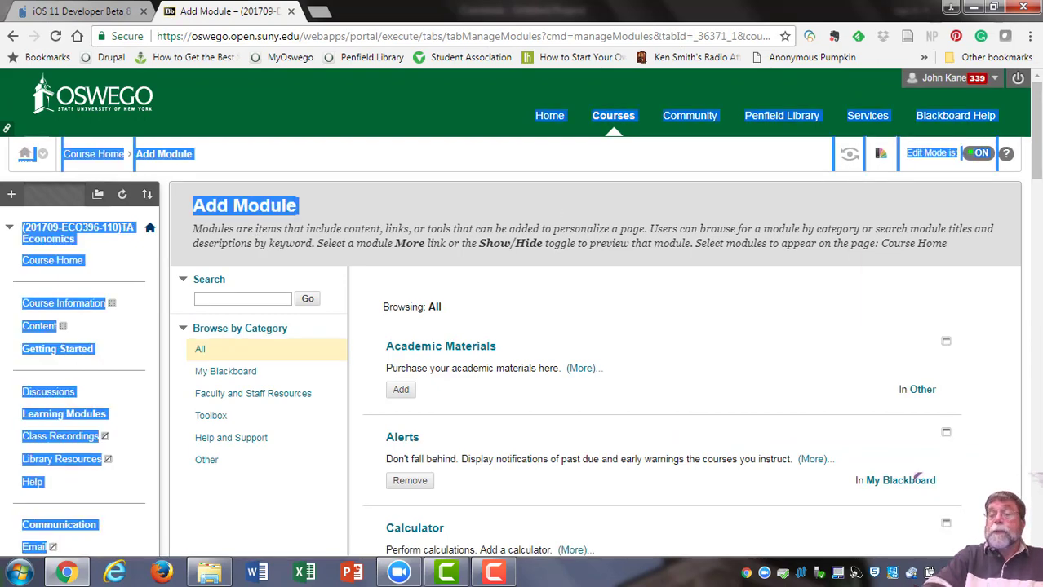
drag(1040, 162, 1038, 278)
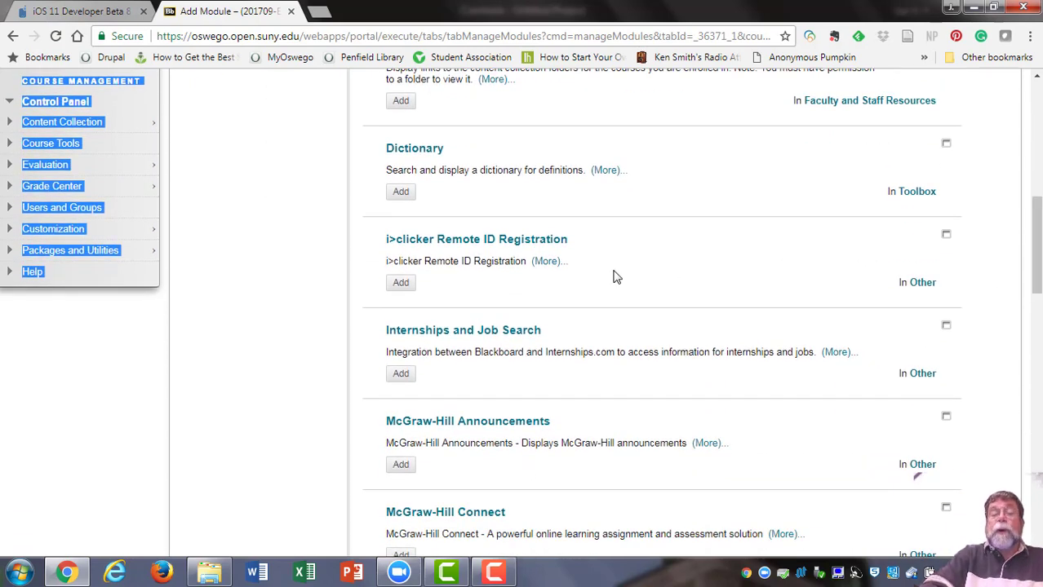
click(400, 283)
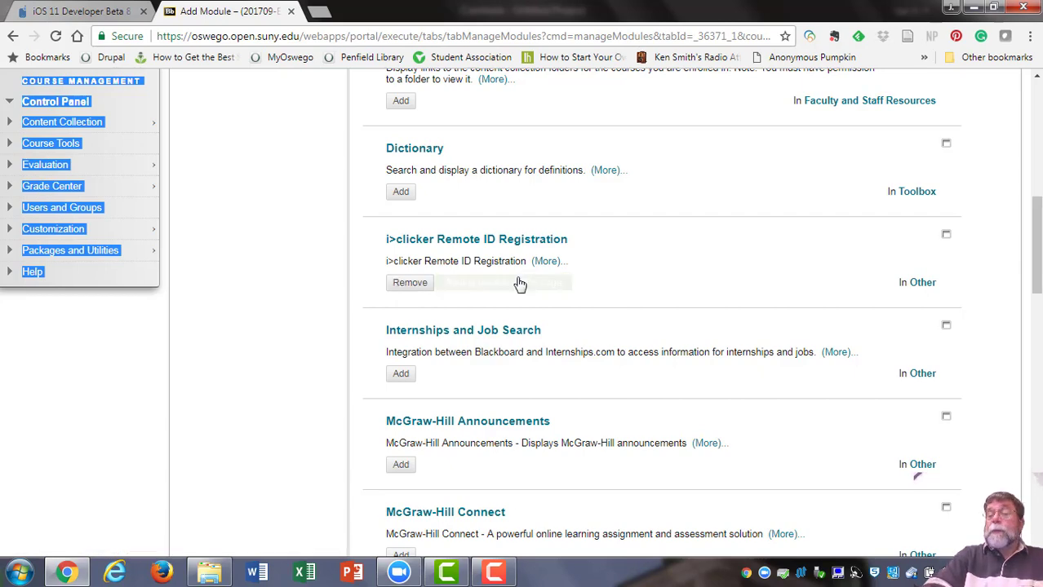
drag(1035, 282, 1038, 143)
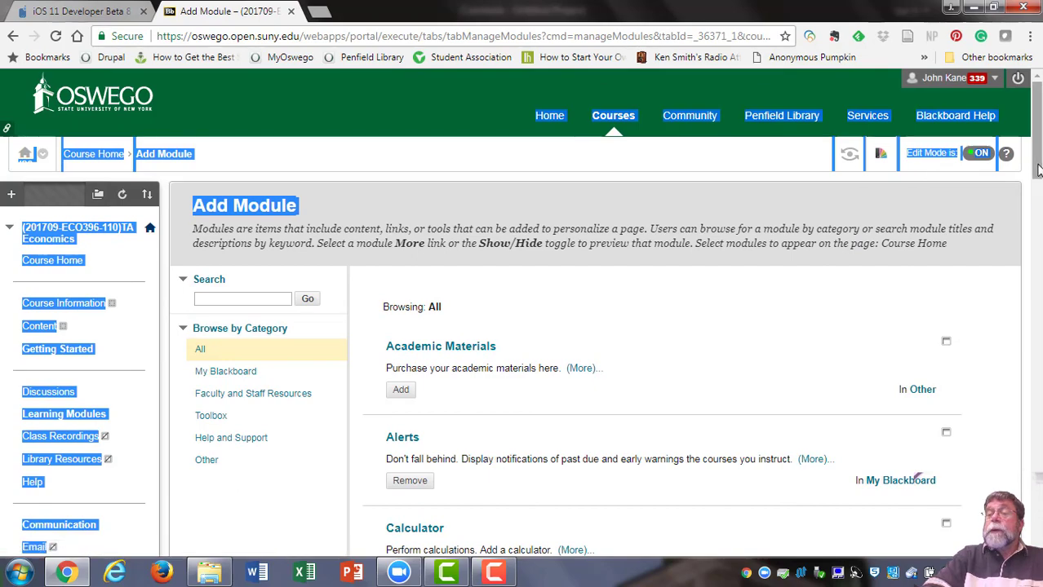
drag(1038, 169, 1035, 506)
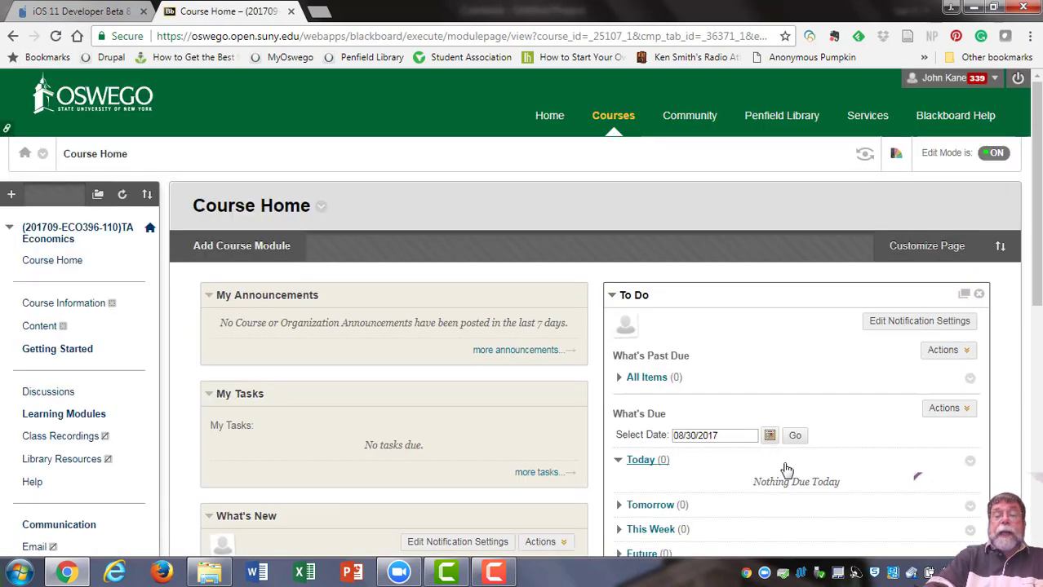
Drag the i>clicker Remote ID Registration module above My Announcements in the left column.
scroll(917, 478, down, 2)
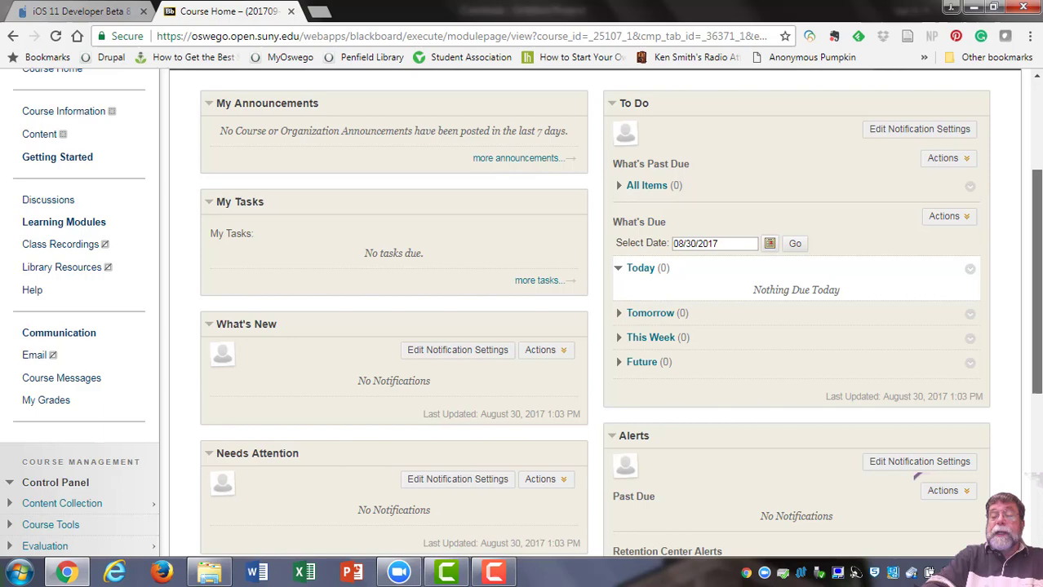
scroll(917, 477, down, 2)
scroll(917, 477, down, 1)
scroll(917, 477, down, 1)
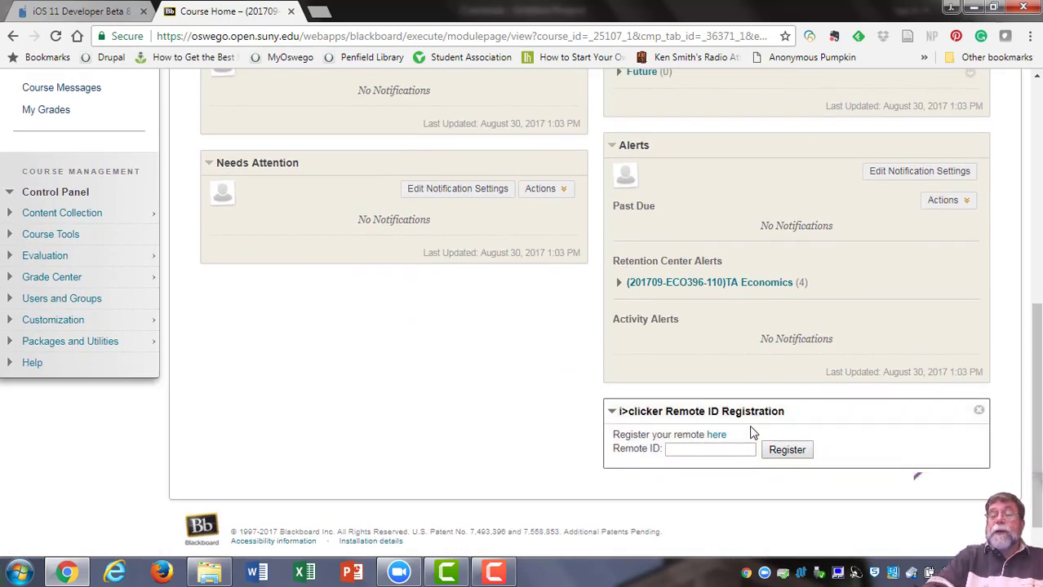
mouse_move(750, 410)
mouse_down()
mouse_move(575, 279)
mouse_move(372, 47)
mouse_move(356, 41)
mouse_move(343, 70)
mouse_up()
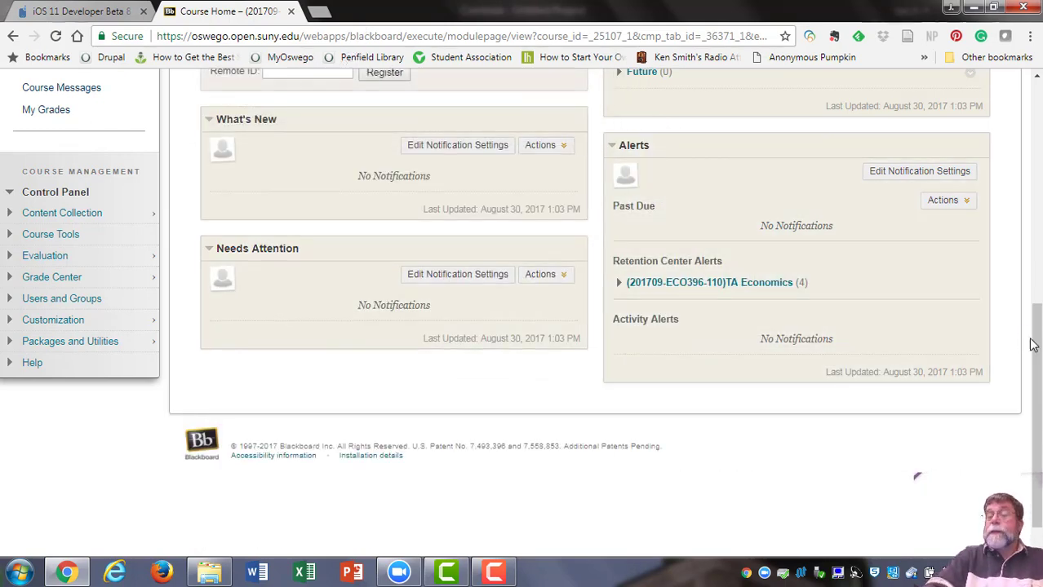
drag(1032, 343, 1034, 173)
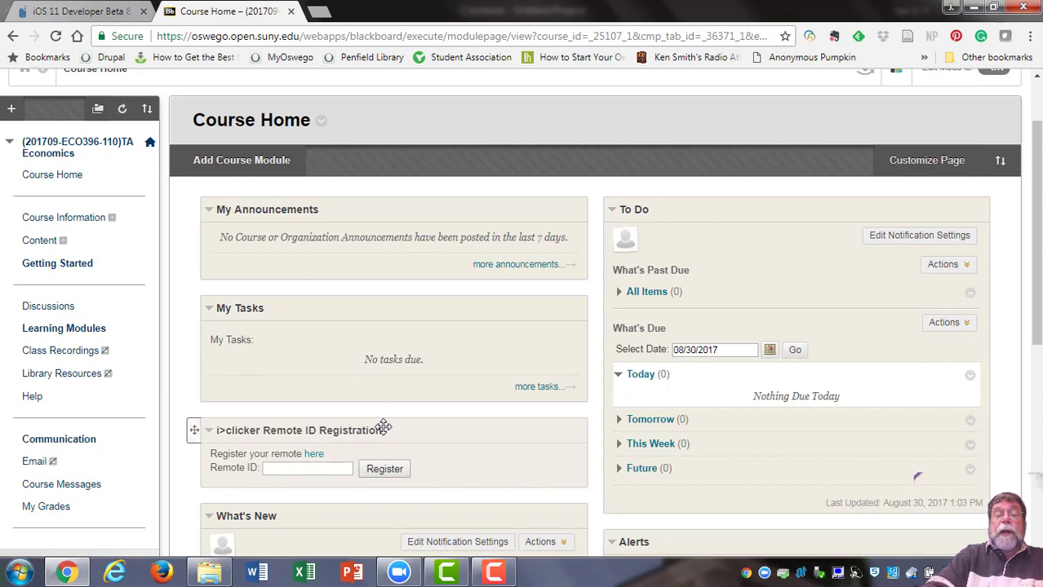
drag(385, 430, 368, 200)
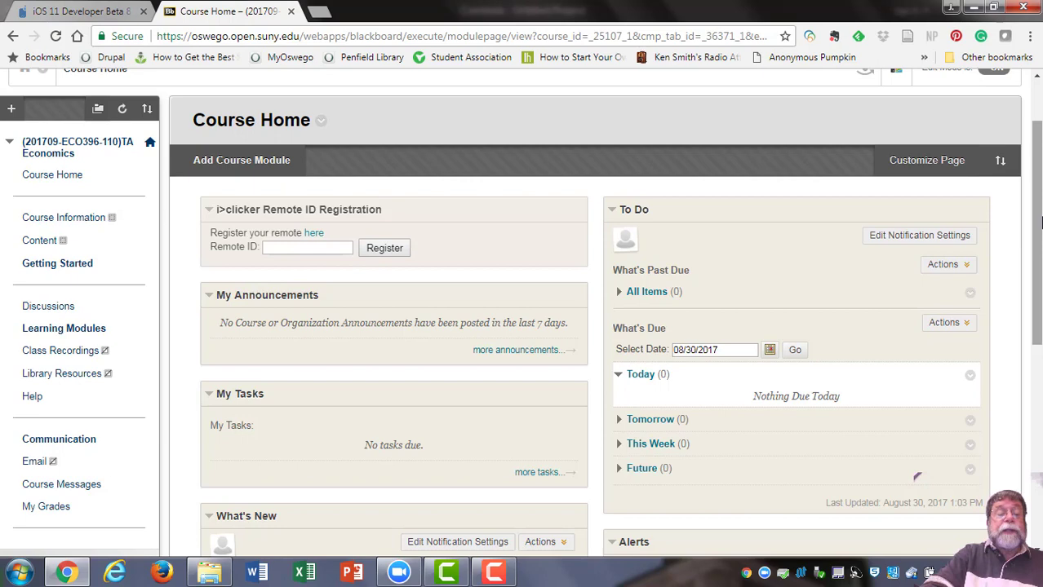
Expand Control Panel Course Tools and open i>clicker Instructor Tools.
drag(1039, 222, 1040, 380)
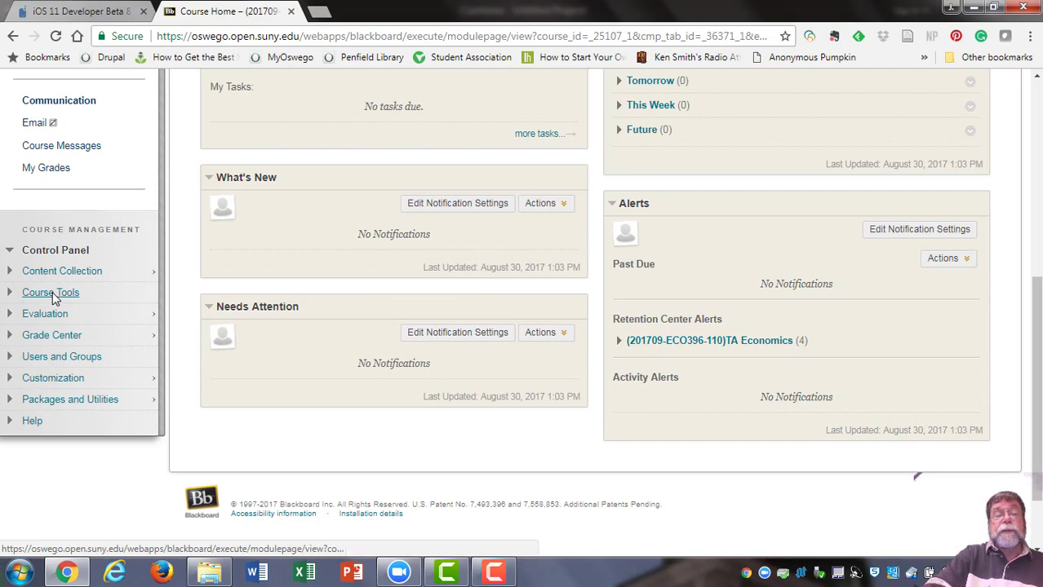
click(10, 295)
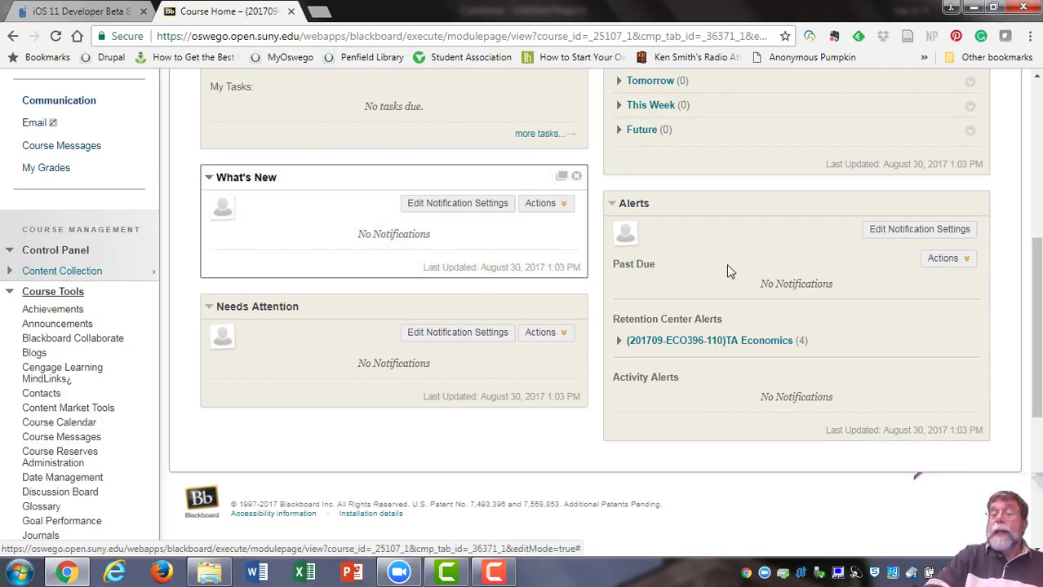
scroll(727, 266, down, 2)
scroll(727, 266, down, 1)
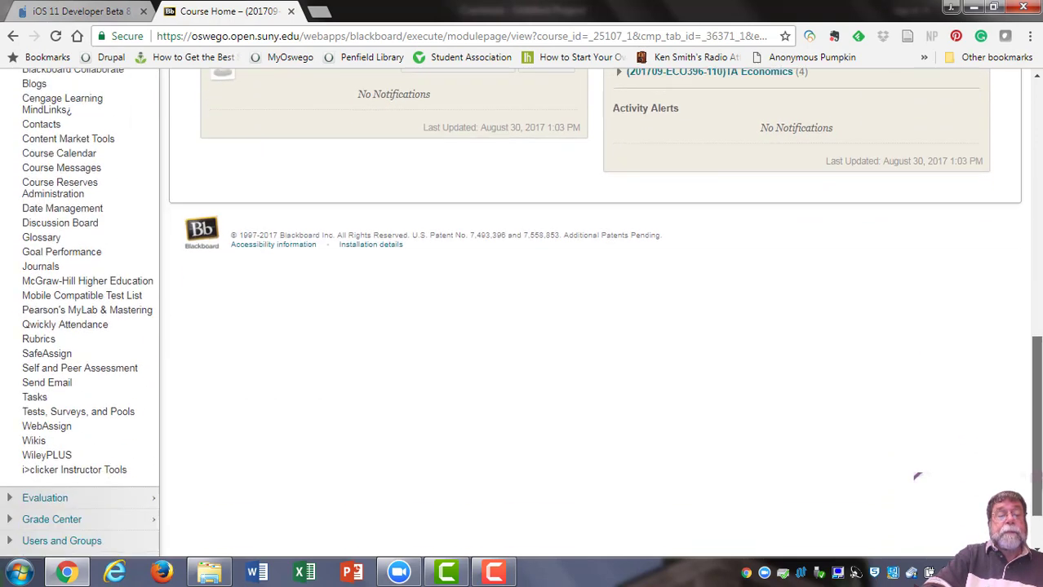
scroll(1035, 425, down, 1)
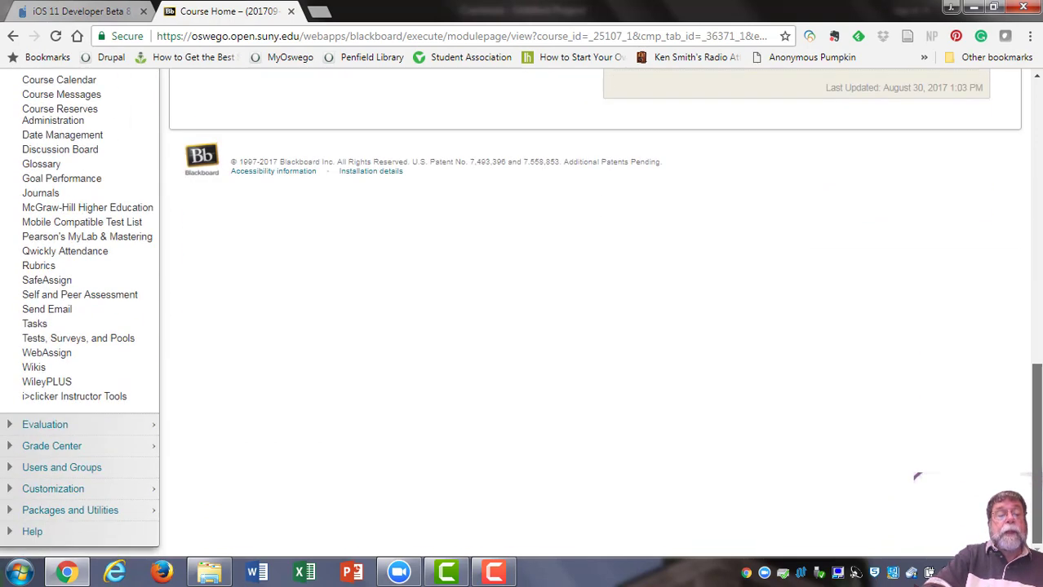
click(100, 396)
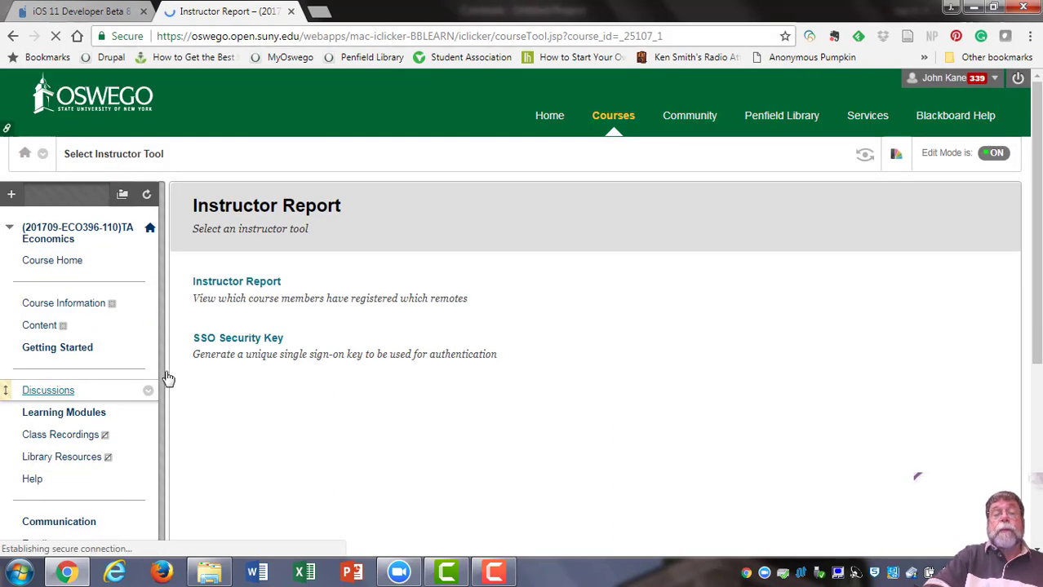
Show the SSO Security Key page and select the key value.
click(259, 346)
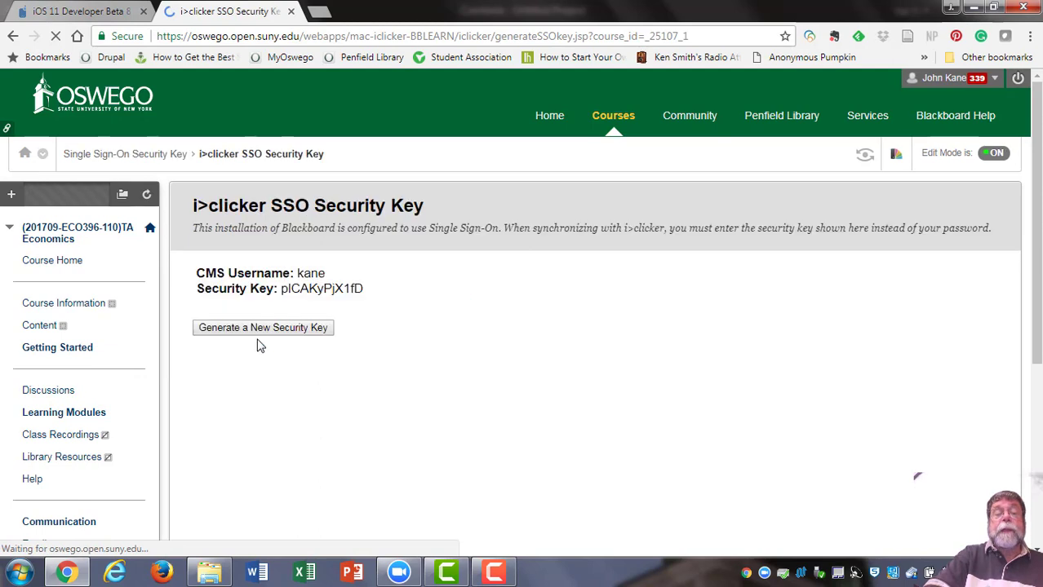
drag(282, 288, 361, 289)
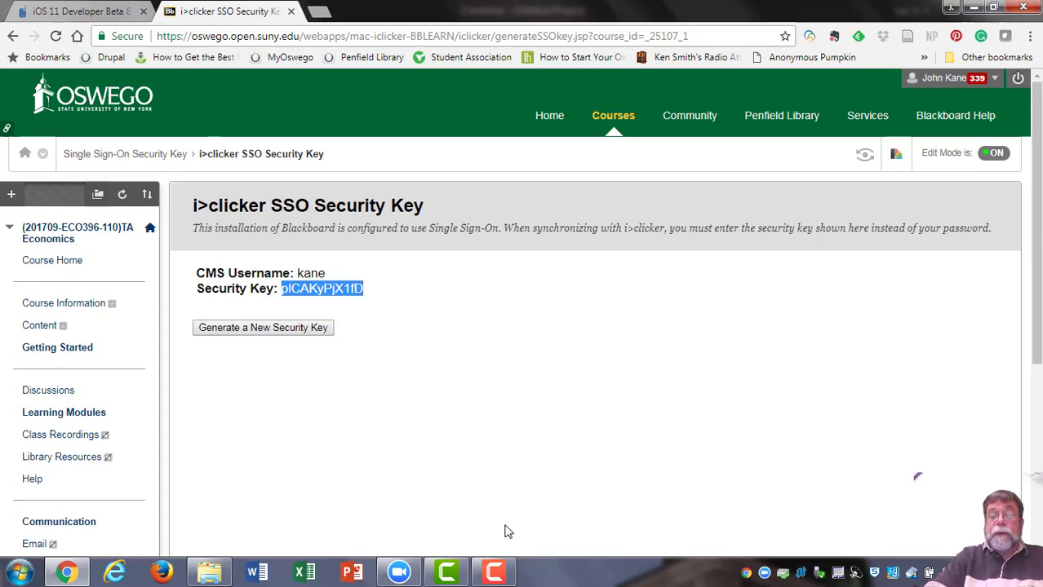
click(399, 572)
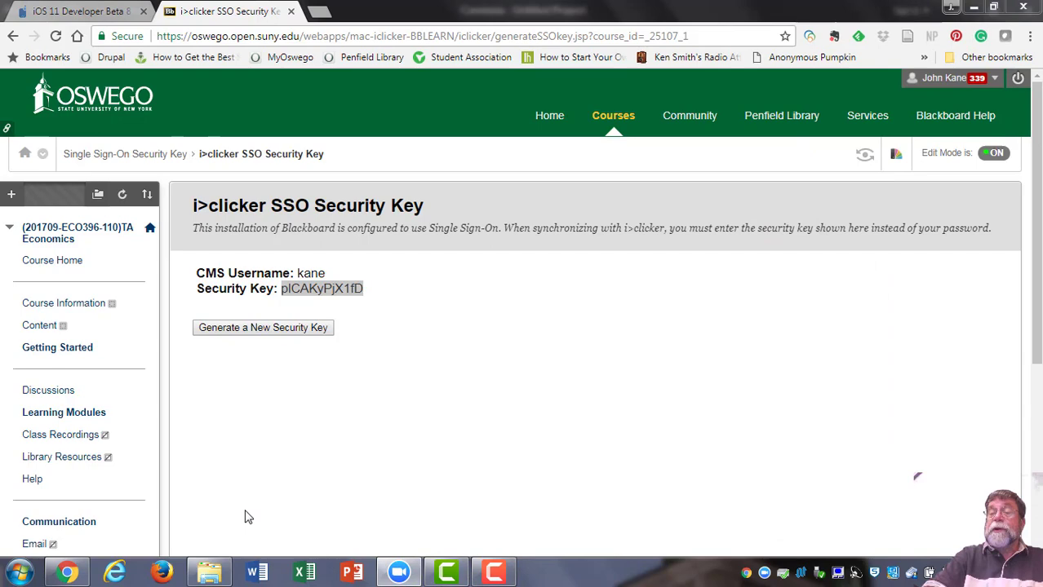
Launch iClicker Classic from the iclicker-7140-win download folder.
click(210, 573)
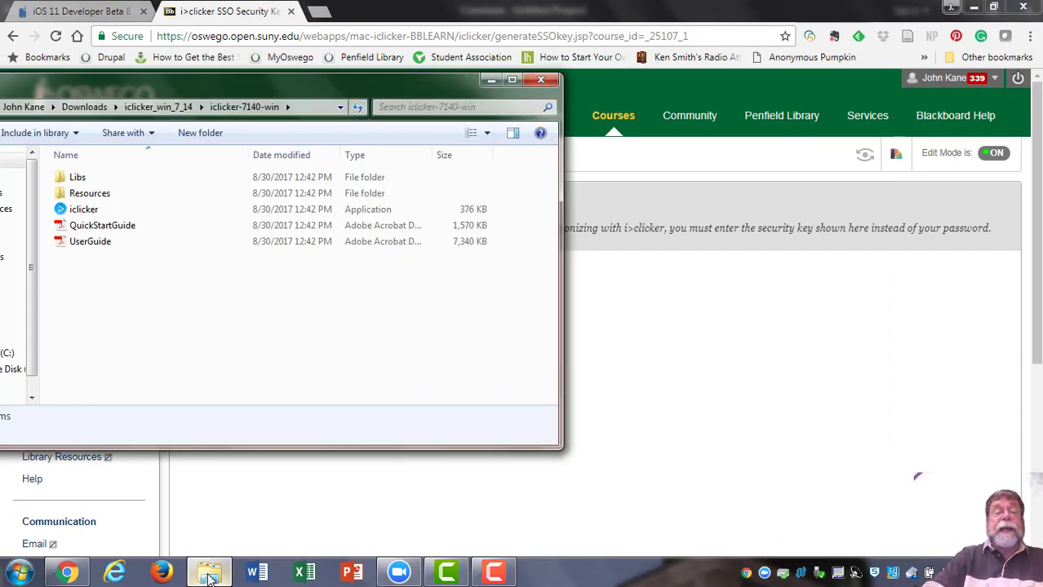
click(93, 210)
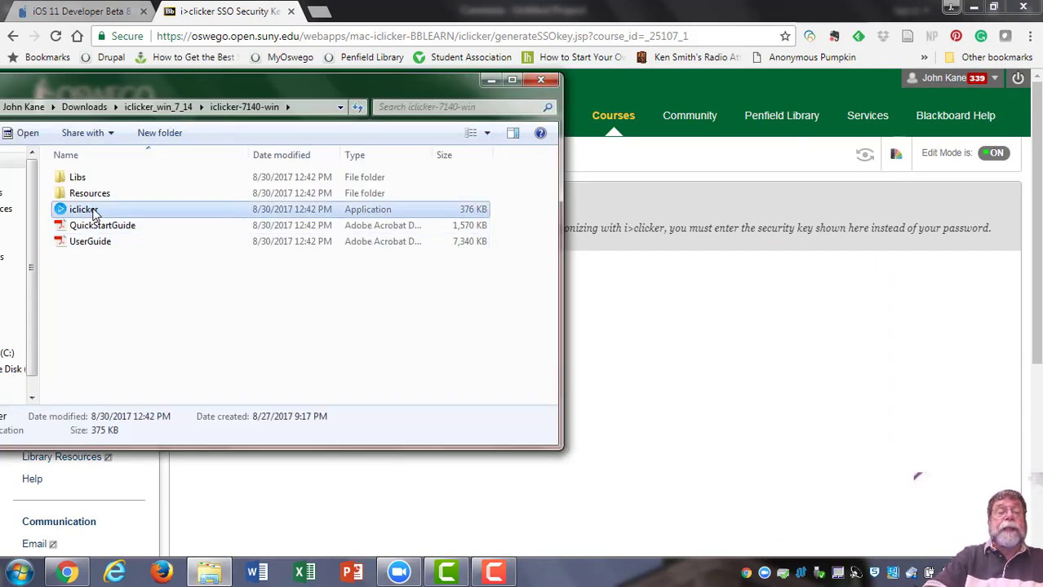
double_click(93, 210)
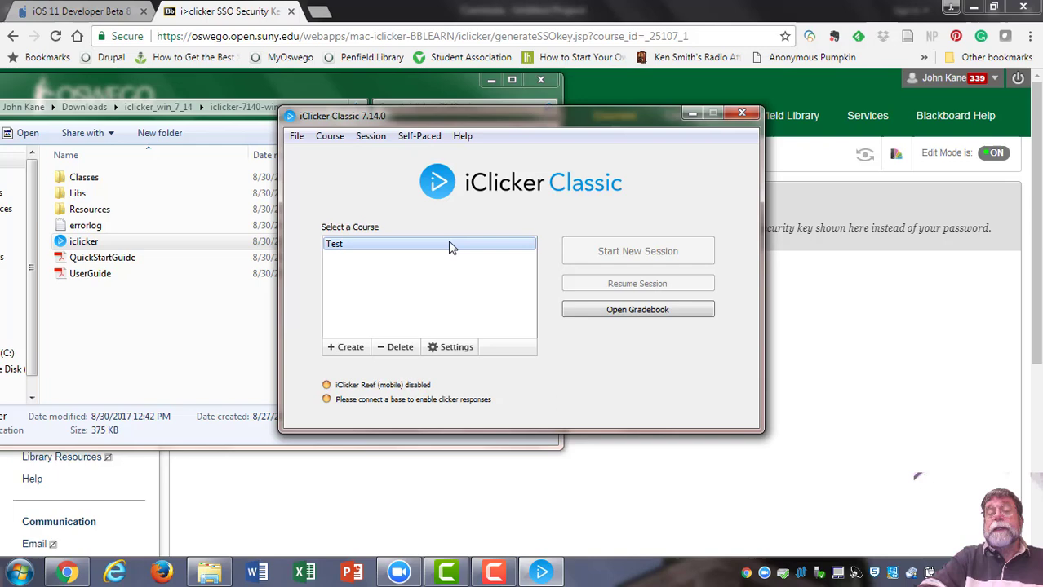
In the Test course's gradebook settings, choose SUNY College at Oswego and start Blackboard course selection.
click(453, 348)
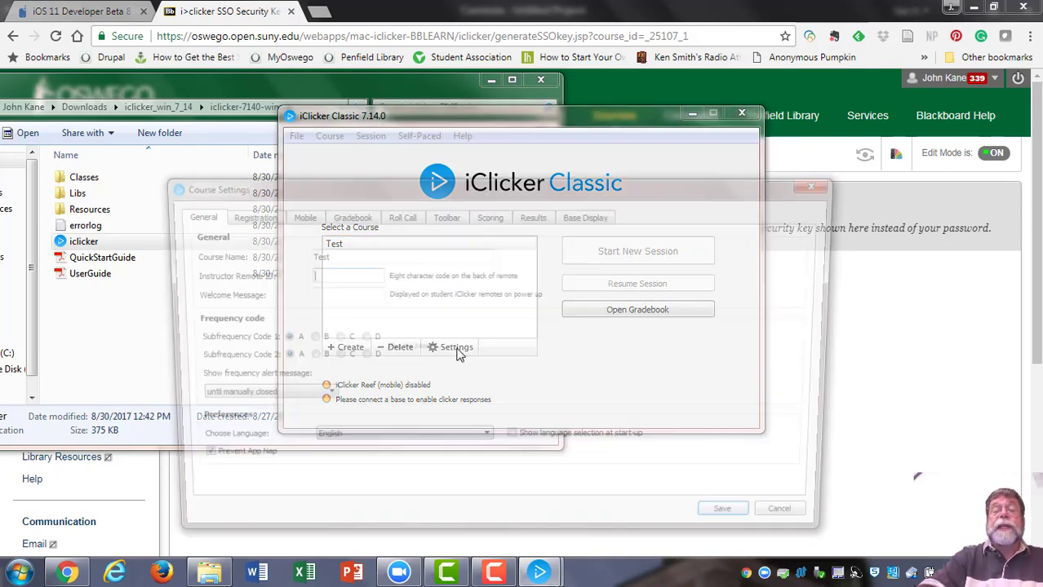
click(357, 219)
text(SUN)
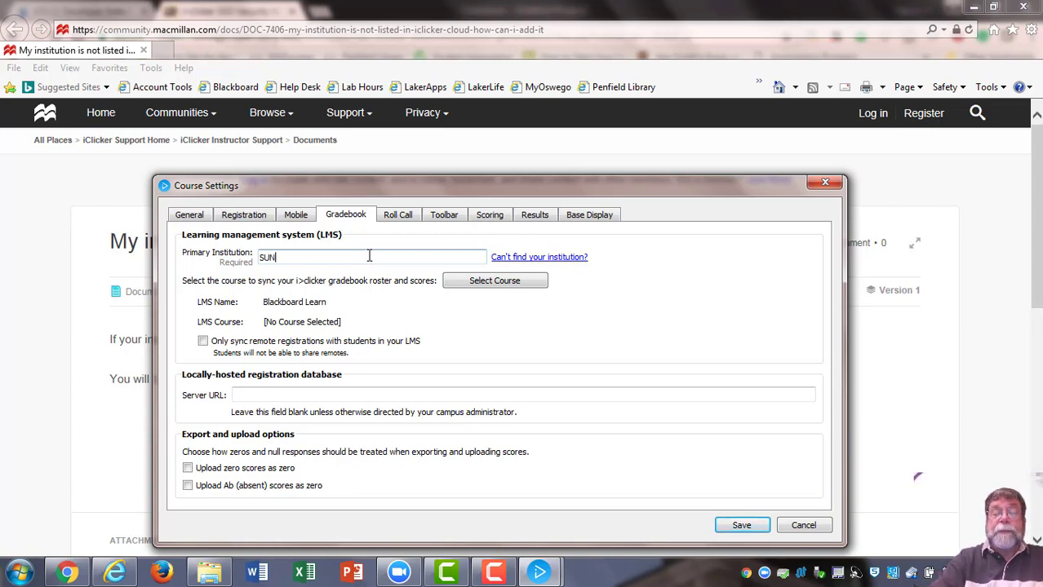
text(Y)
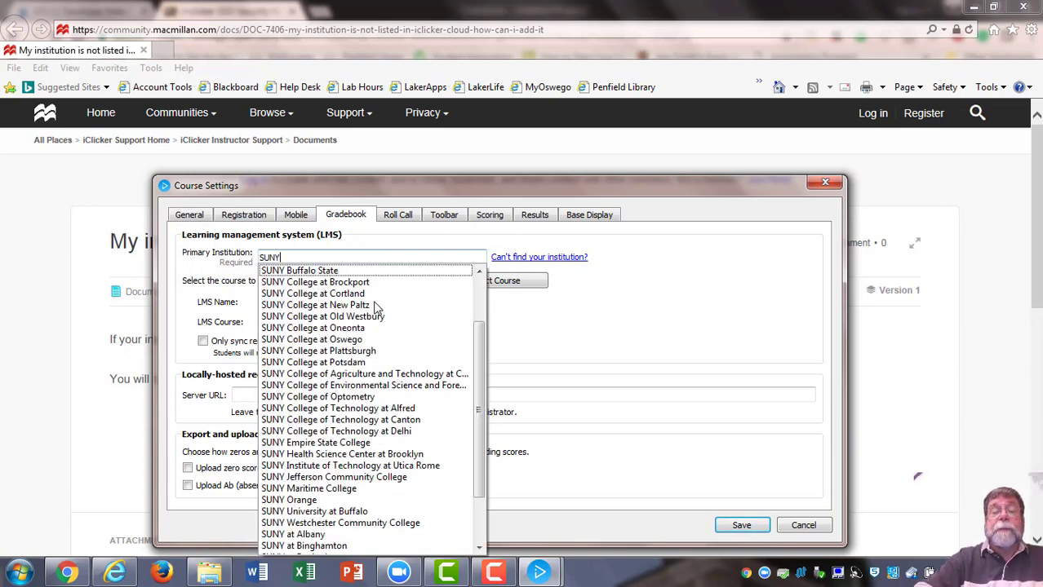
click(357, 339)
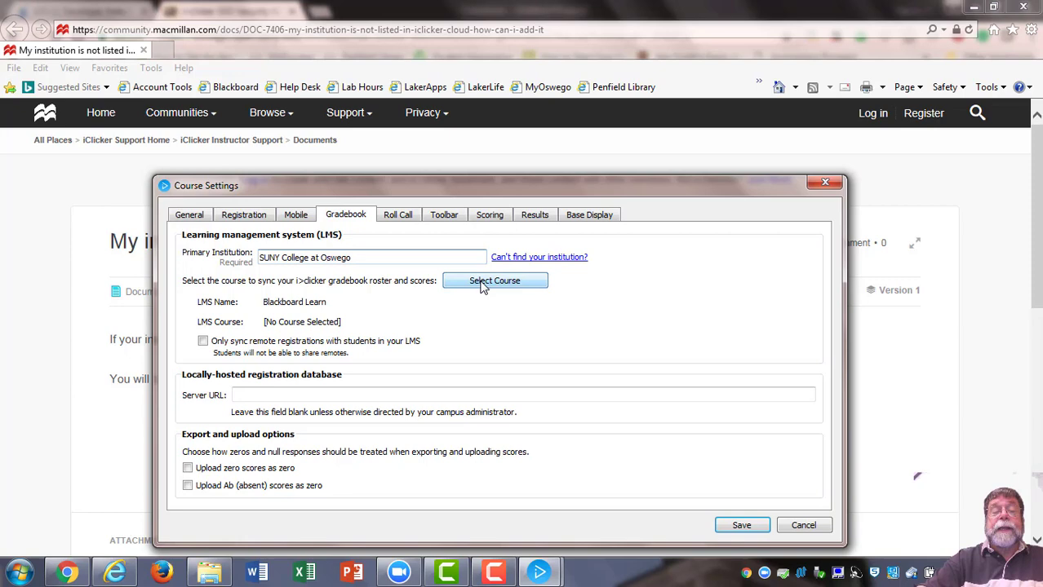
click(483, 285)
text(ka)
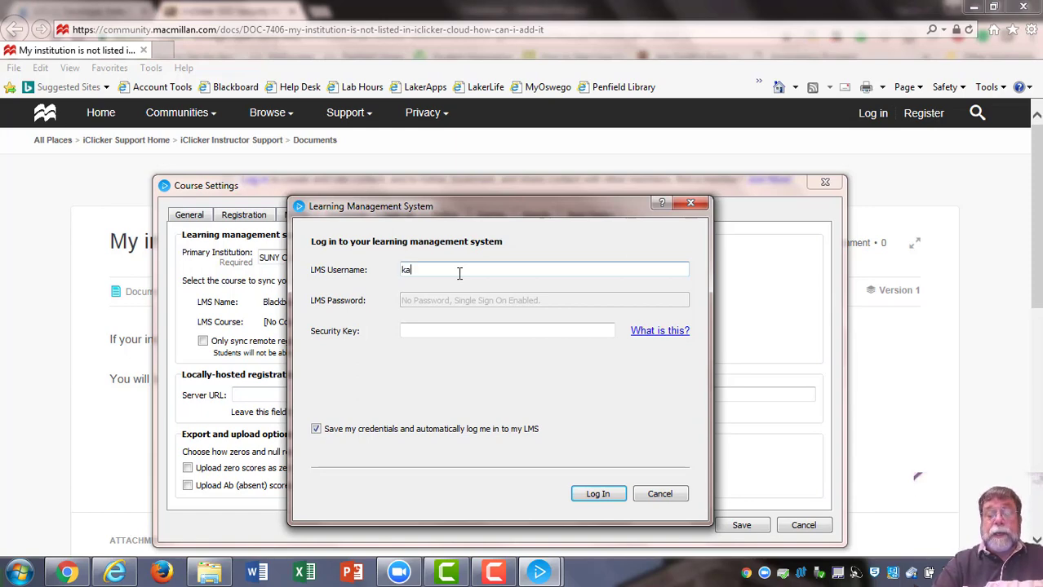
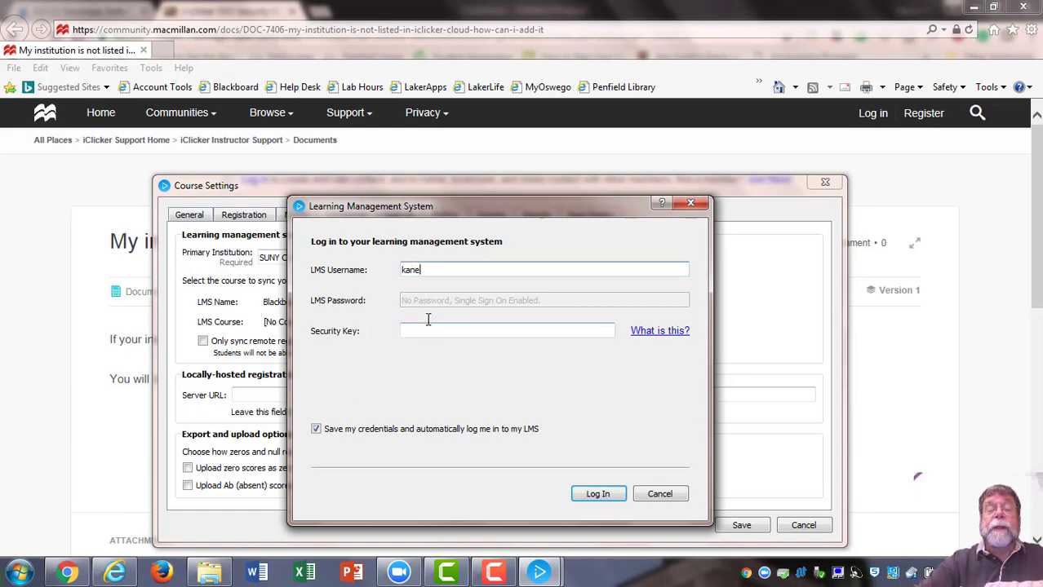
Log in to the LMS with the username and SSO security key.
click(449, 330)
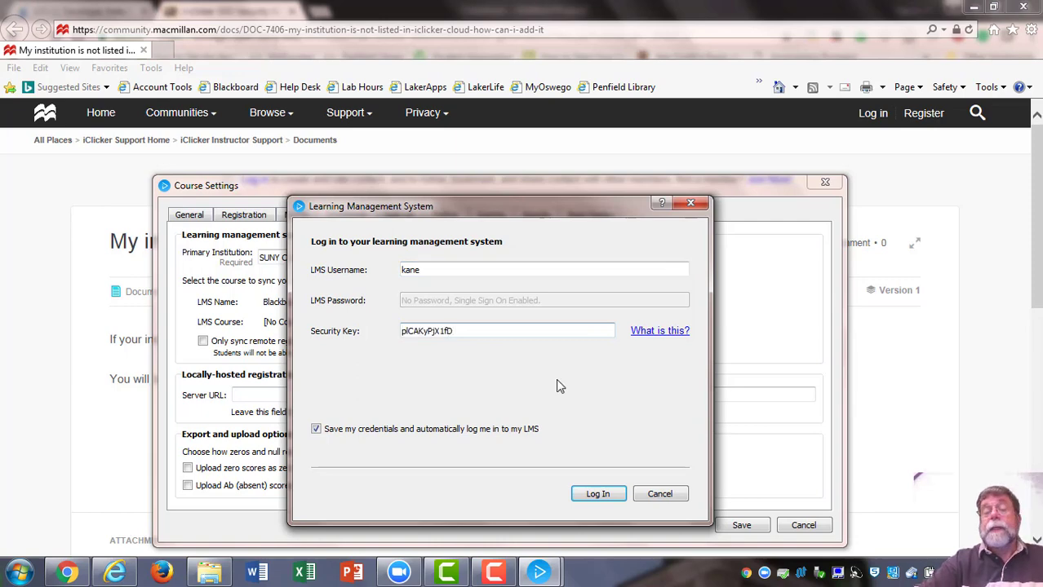
click(599, 496)
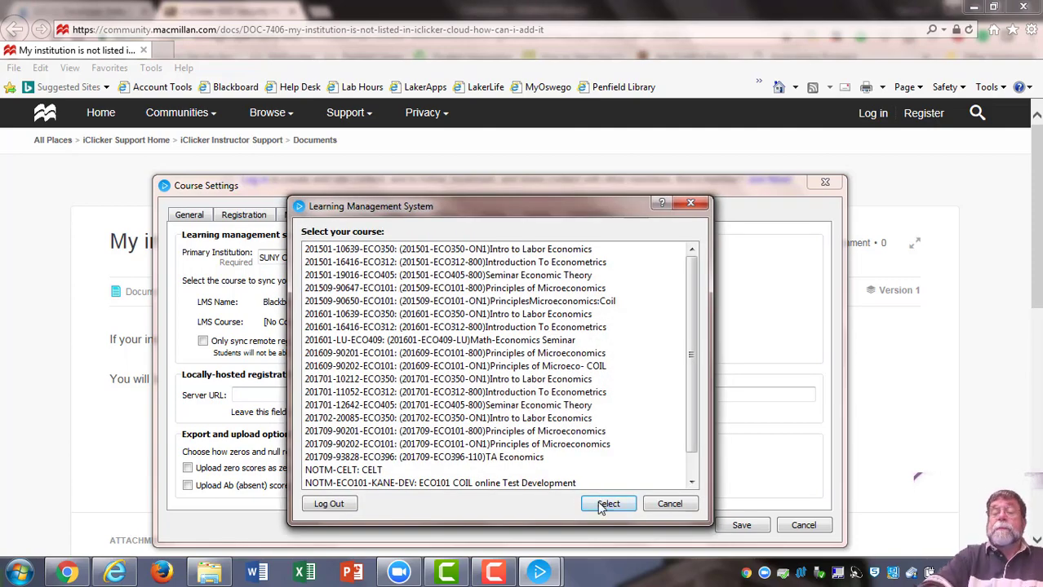
Select TA Economics (201709-ECO396-110) as the linked Blackboard course.
click(601, 506)
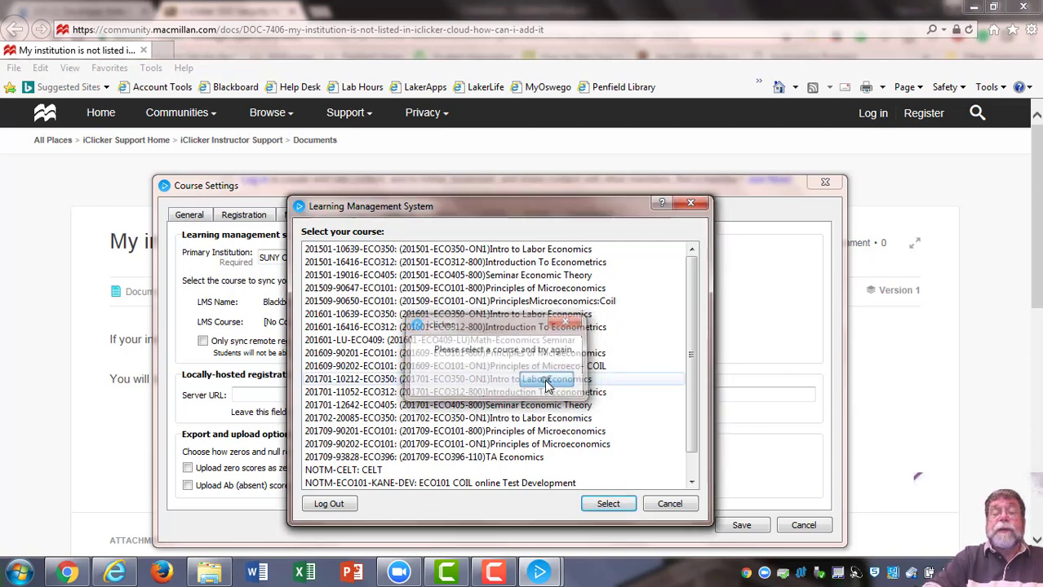
scroll(688, 367, down, 1)
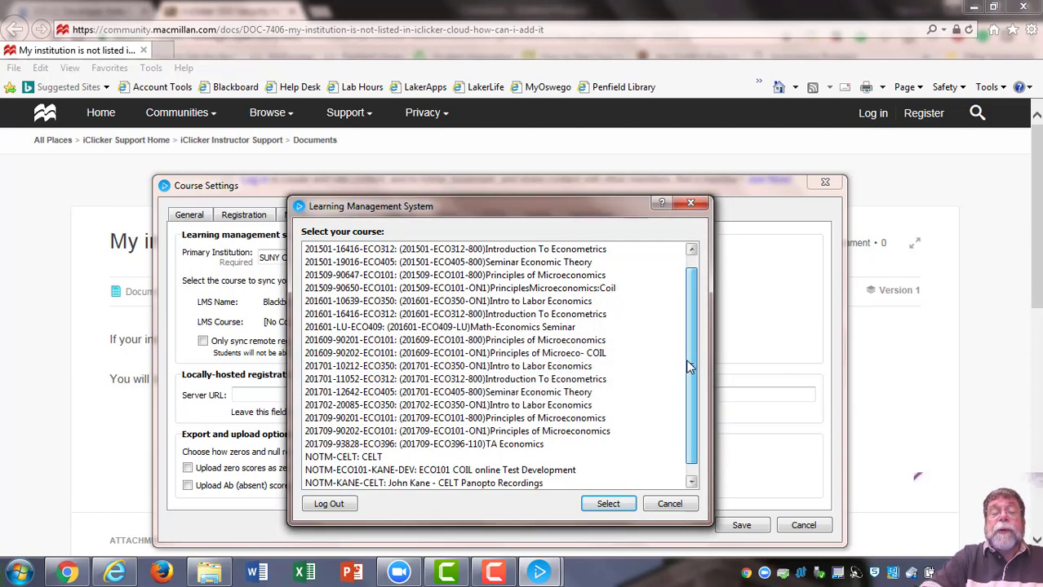
mouse_move(688, 364)
mouse_down()
mouse_move(692, 346)
mouse_move(694, 378)
mouse_up()
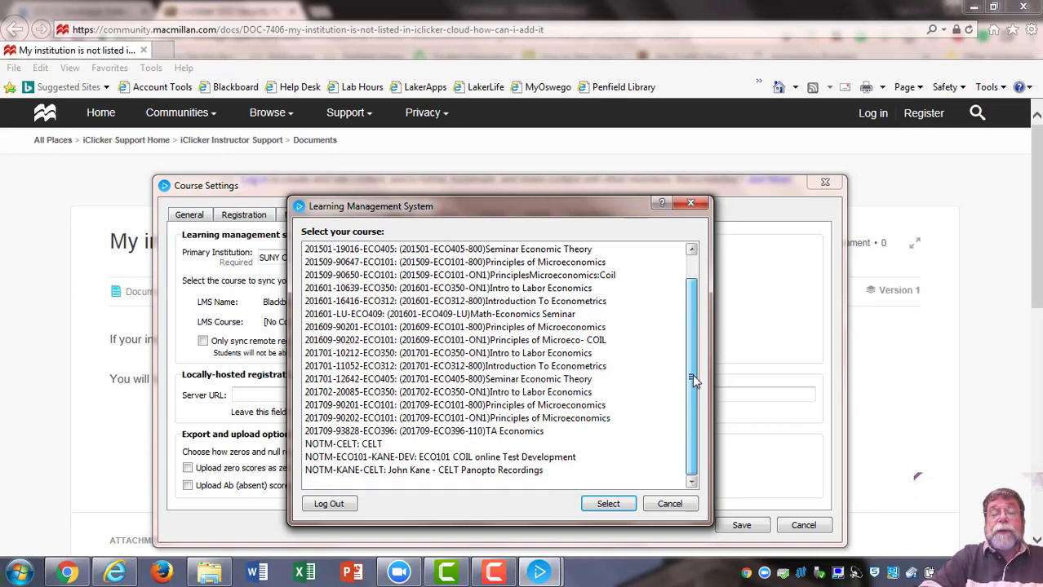
click(545, 433)
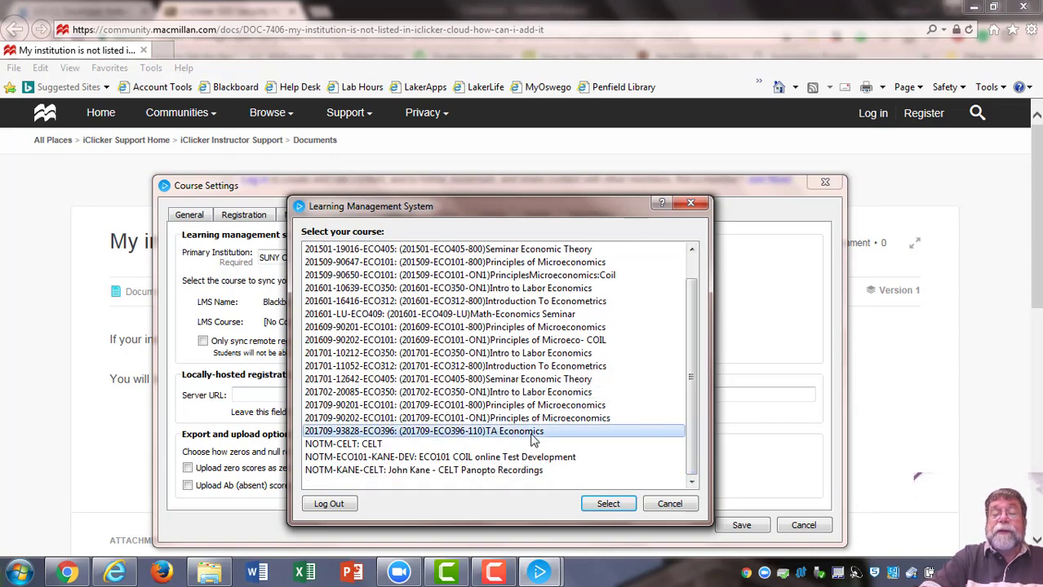
click(607, 504)
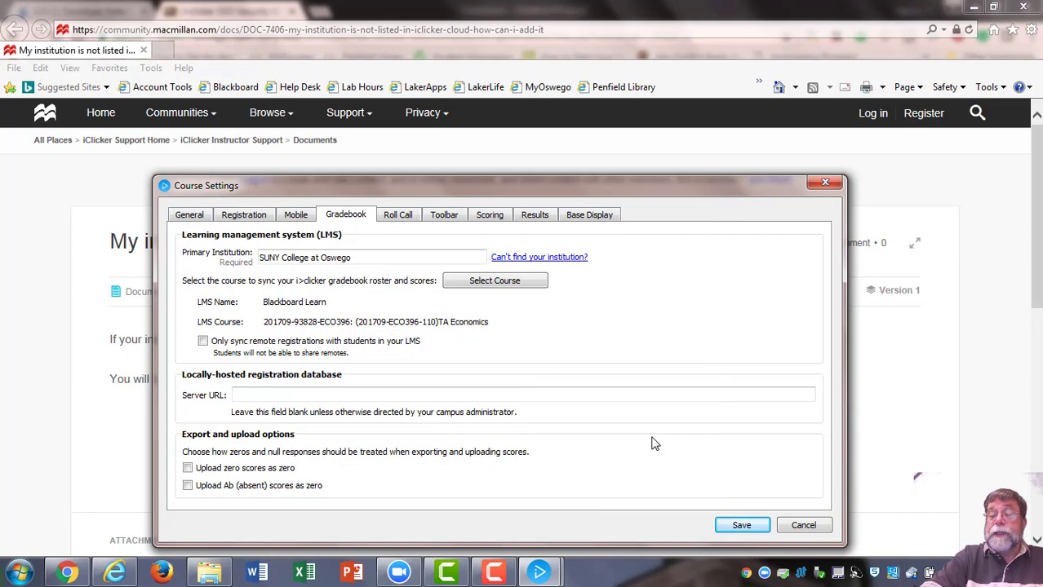
Save settings, dismiss Roster File Not Found, and sync the Test gradebook roster.
click(737, 526)
click(579, 406)
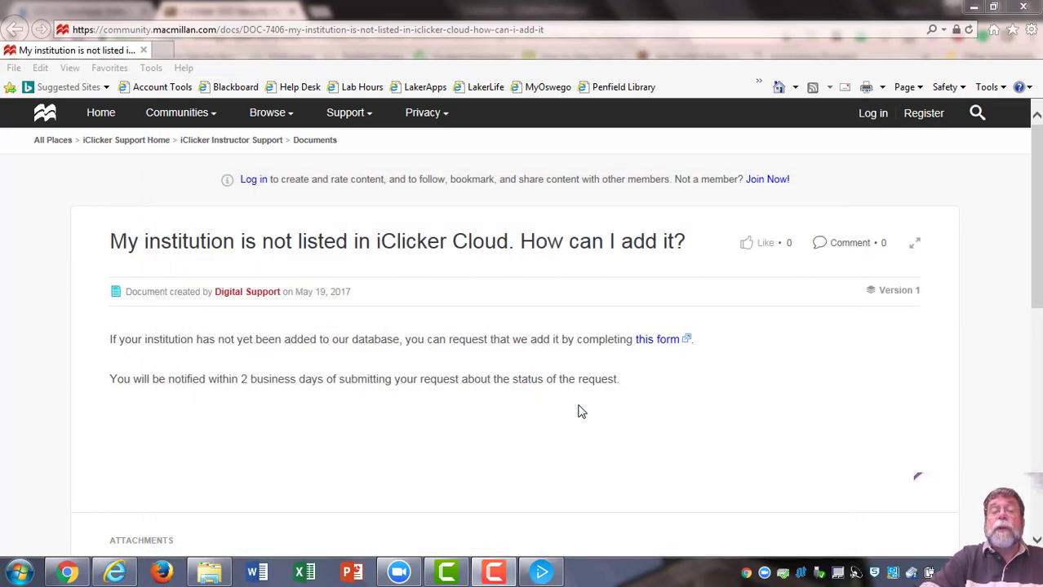
click(543, 574)
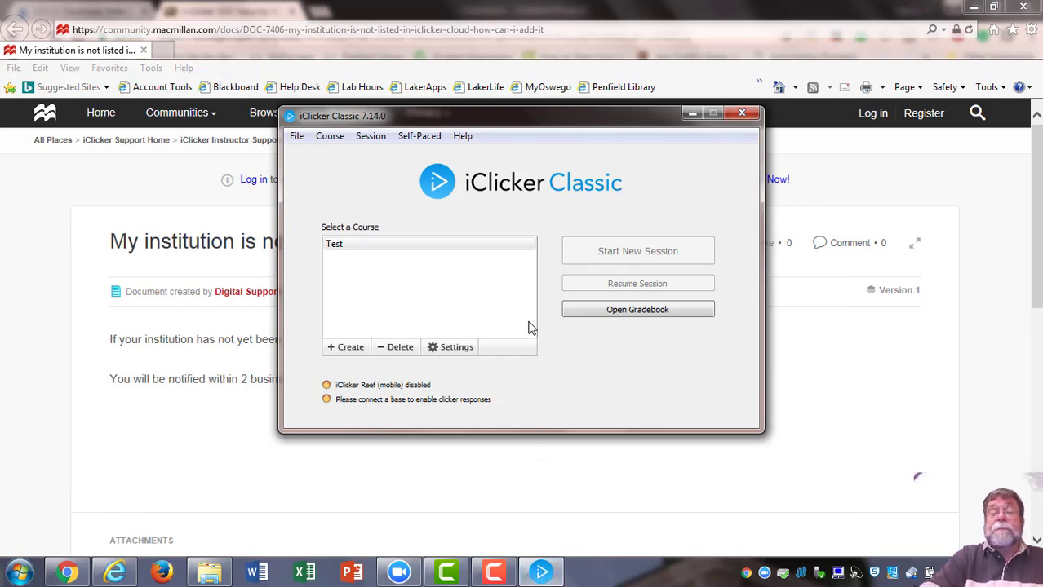
click(616, 313)
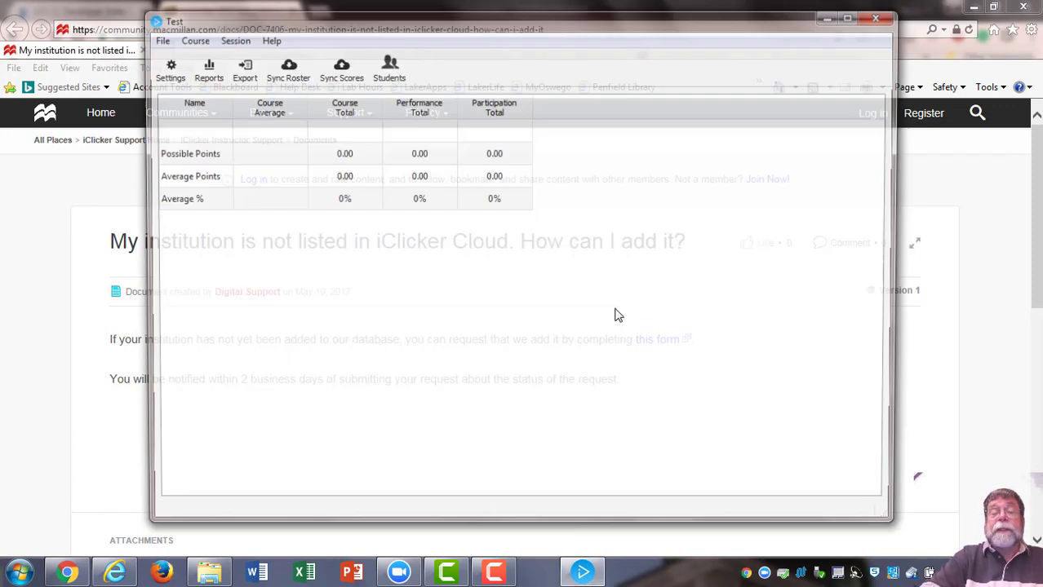
click(292, 77)
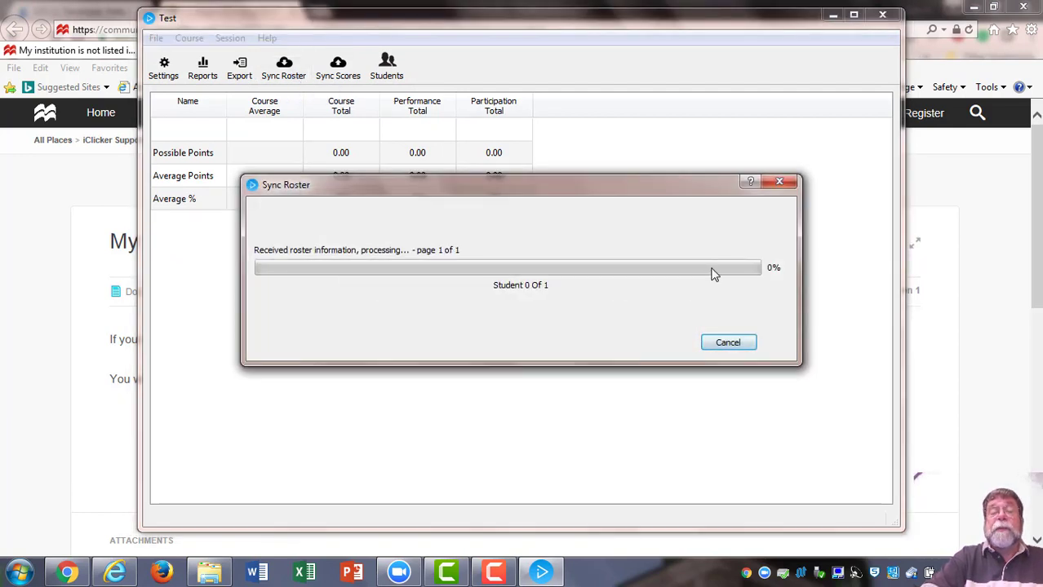